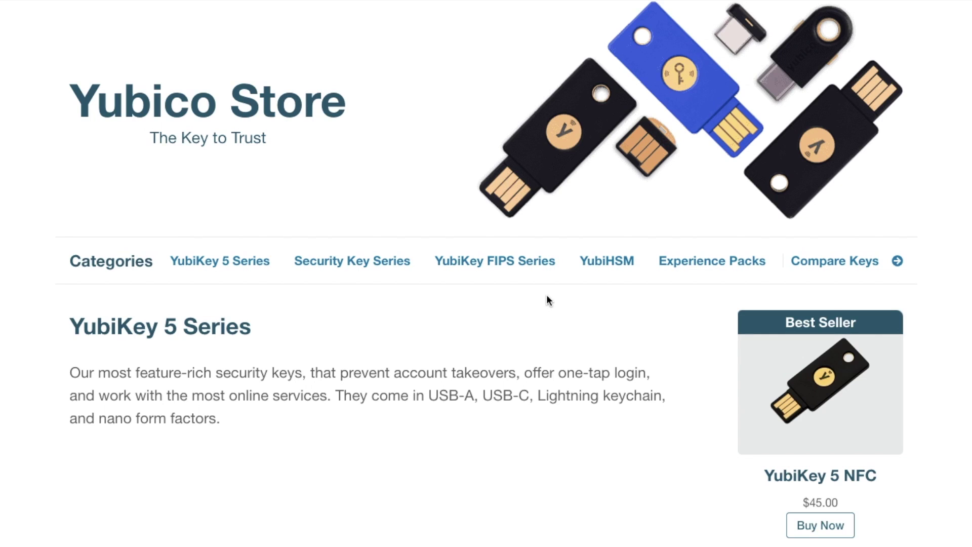
Step: Scroll down the Yubico Store page toward the 'Works with YubiKey' compatible-services catalogue
{"action": "scroll", "coordinate": [547, 297], "scroll_direction": "down", "scroll_amount": 5}
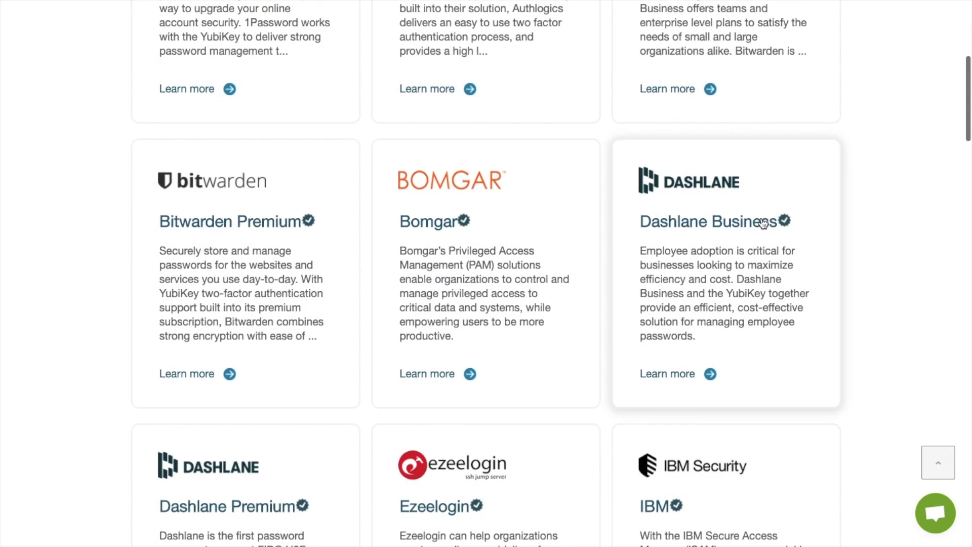
Step: Open the Keeper Unlimited & Family card and scroll through its YubiKey integration page
{"action": "scroll", "coordinate": [618, 308], "scroll_direction": "down", "scroll_amount": 15}
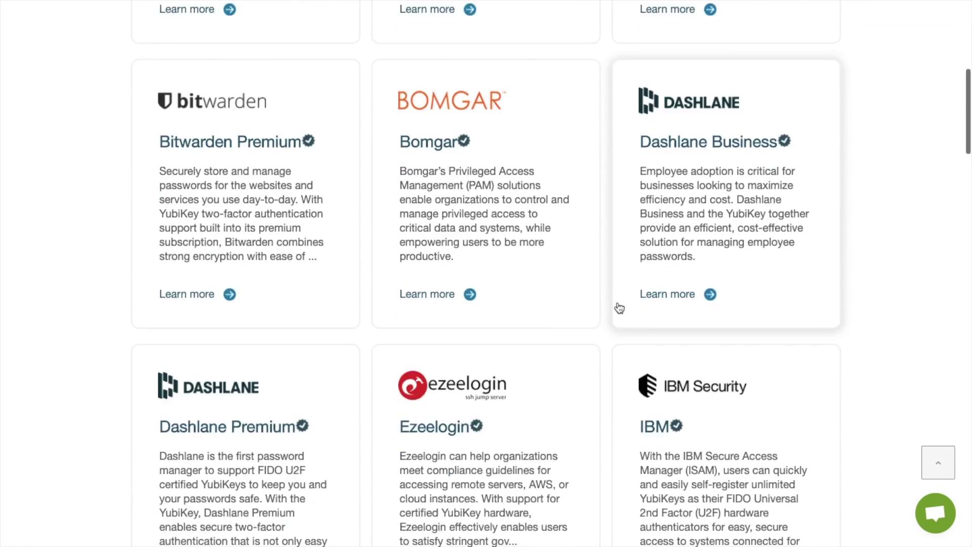
{"action": "scroll", "coordinate": [618, 308], "scroll_direction": "down", "scroll_amount": 3}
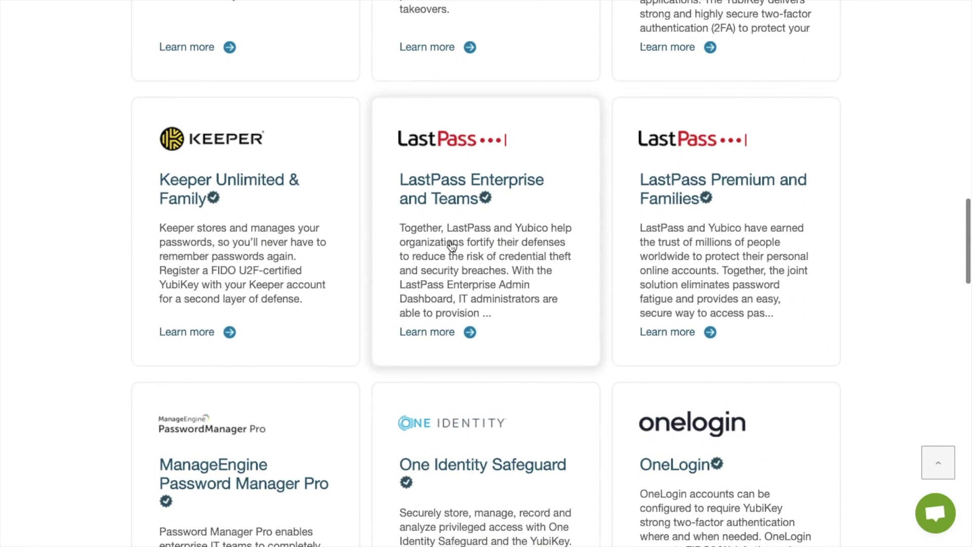
{"action": "left_click", "coordinate": [204, 219]}
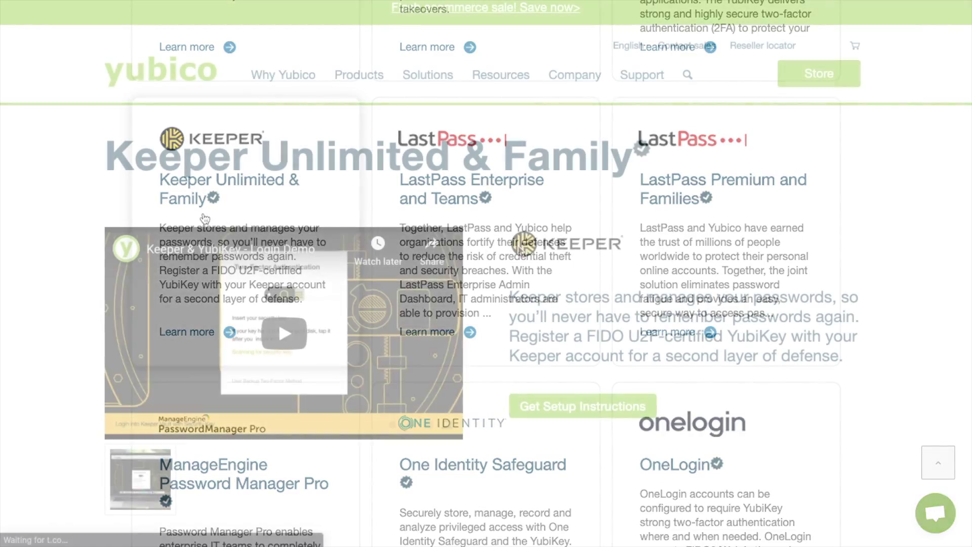
{"action": "scroll", "coordinate": [588, 261], "scroll_direction": "down", "scroll_amount": 8}
{"action": "scroll", "coordinate": [588, 255], "scroll_direction": "down", "scroll_amount": 10}
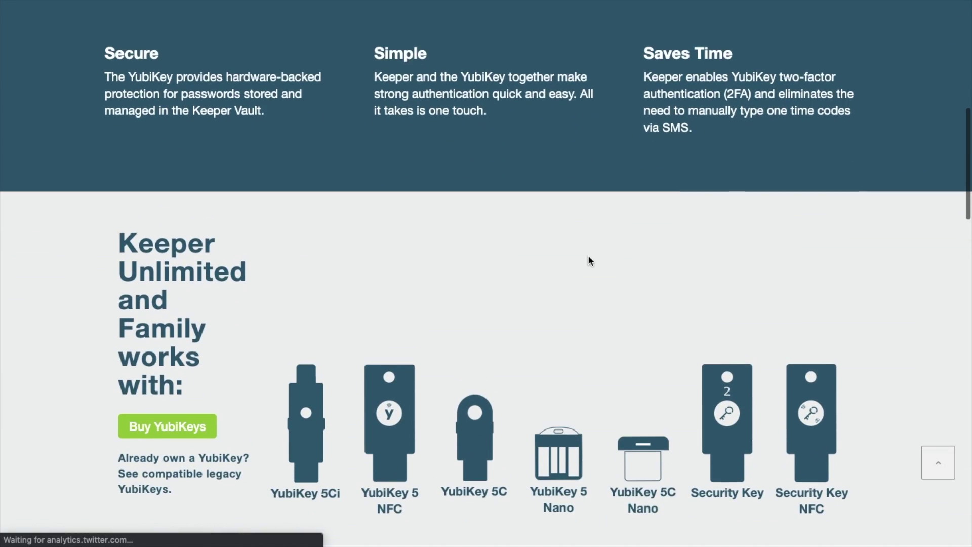
{"action": "scroll", "coordinate": [589, 260], "scroll_direction": "down", "scroll_amount": 3}
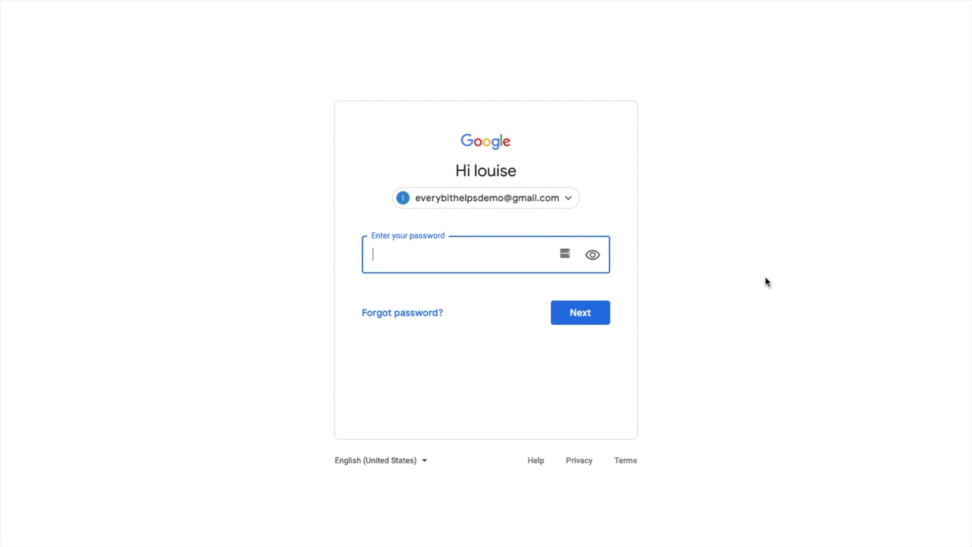
Step: Sign in with the account password, then open the account menu from the Gmail inbox
{"action": "left_click", "coordinate": [580, 314]}
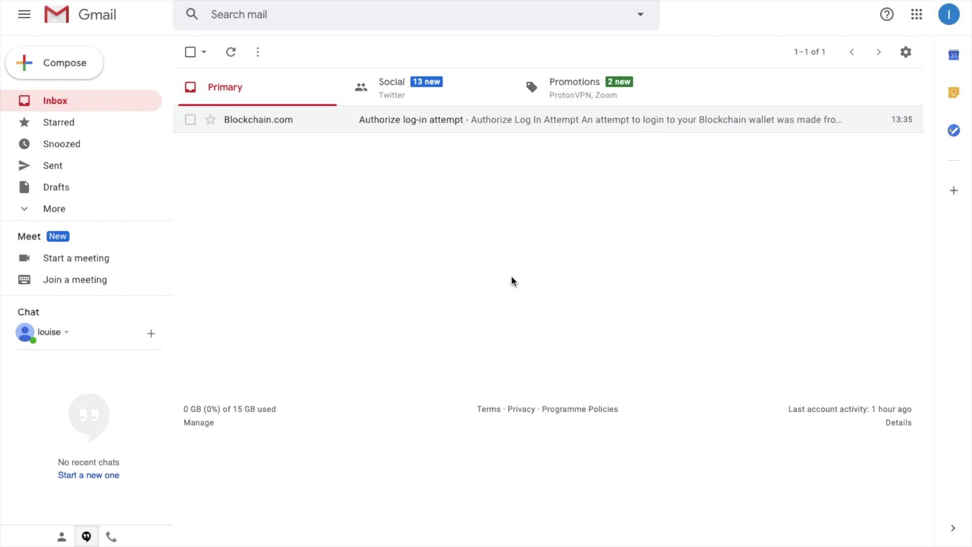
{"action": "left_click", "coordinate": [950, 14]}
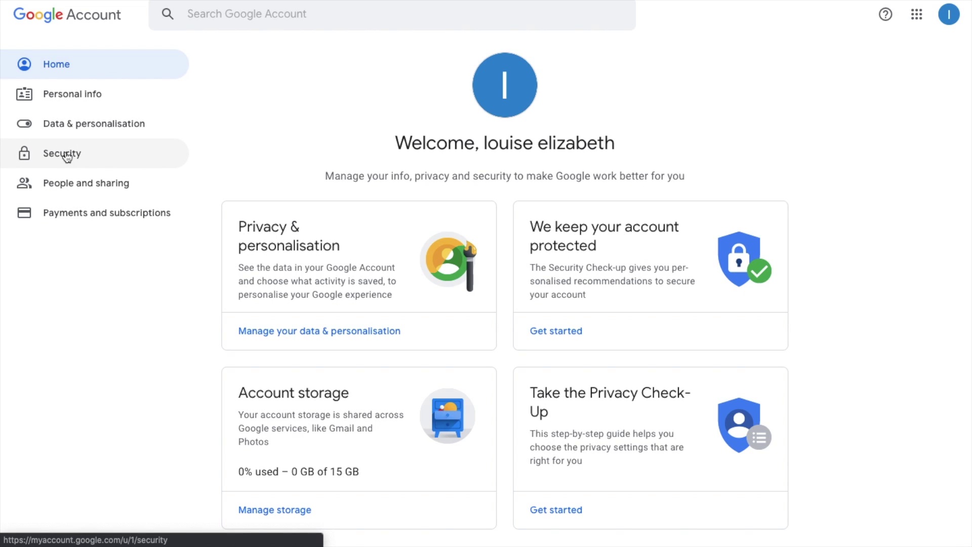
Step: Start 2-Step Verification setup from Security settings and re-confirm the account password
{"action": "left_click", "coordinate": [65, 154]}
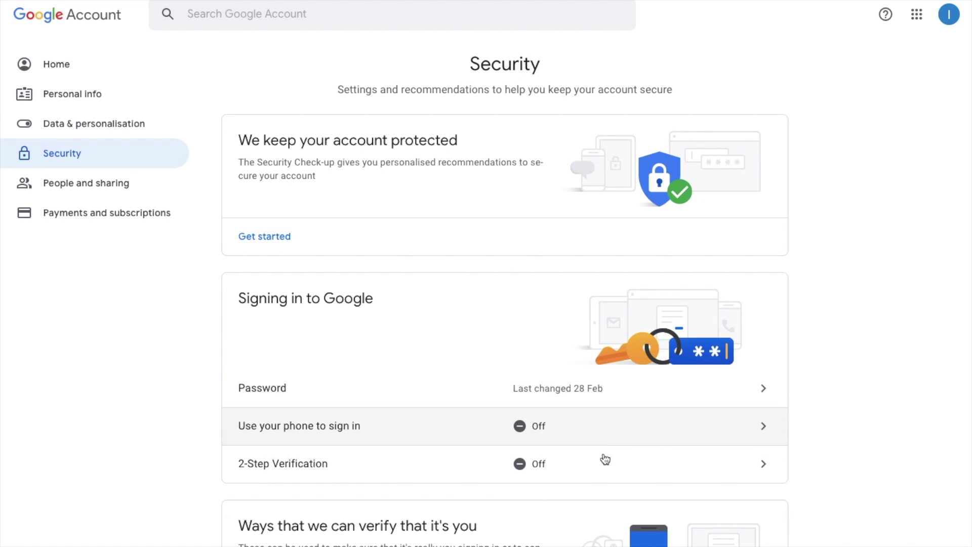
{"action": "left_click", "coordinate": [606, 469]}
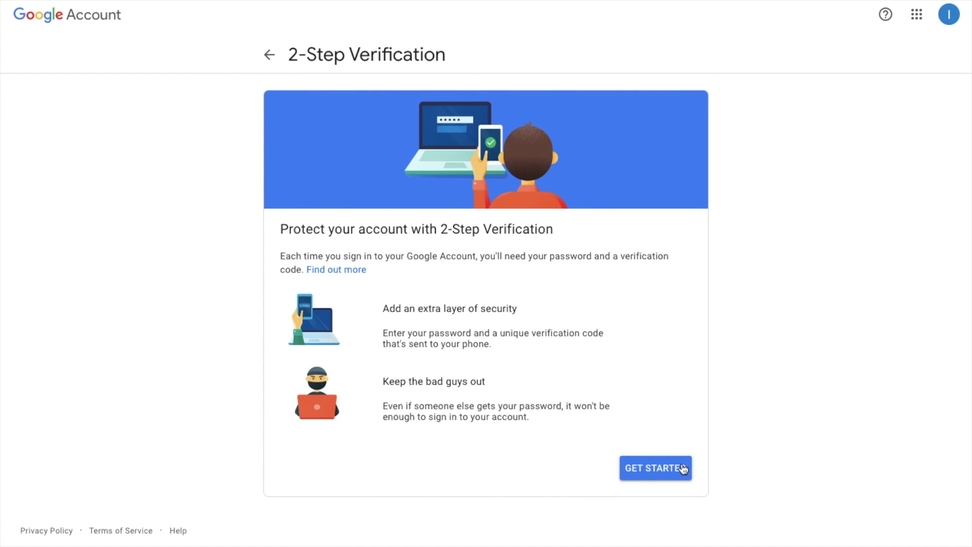
{"action": "left_click", "coordinate": [665, 475]}
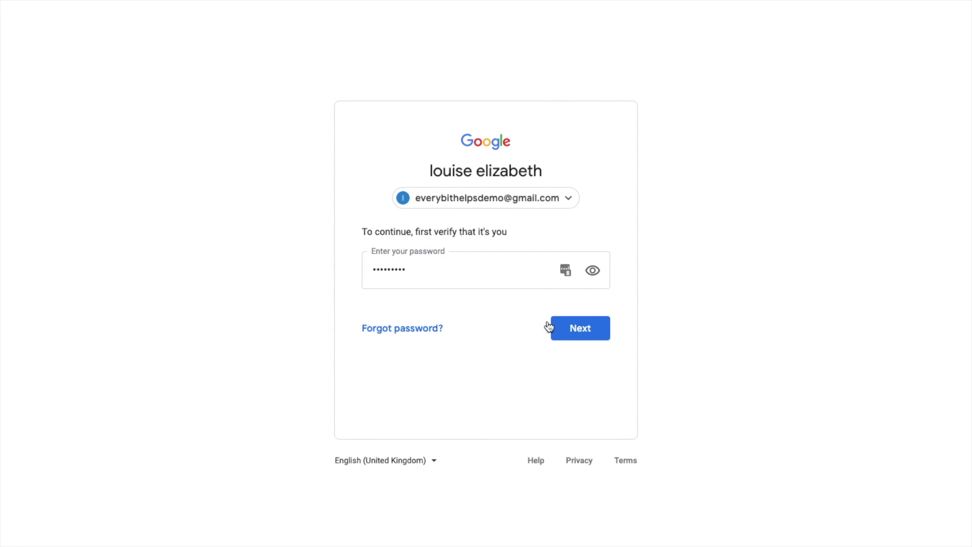
{"action": "left_click", "coordinate": [576, 329]}
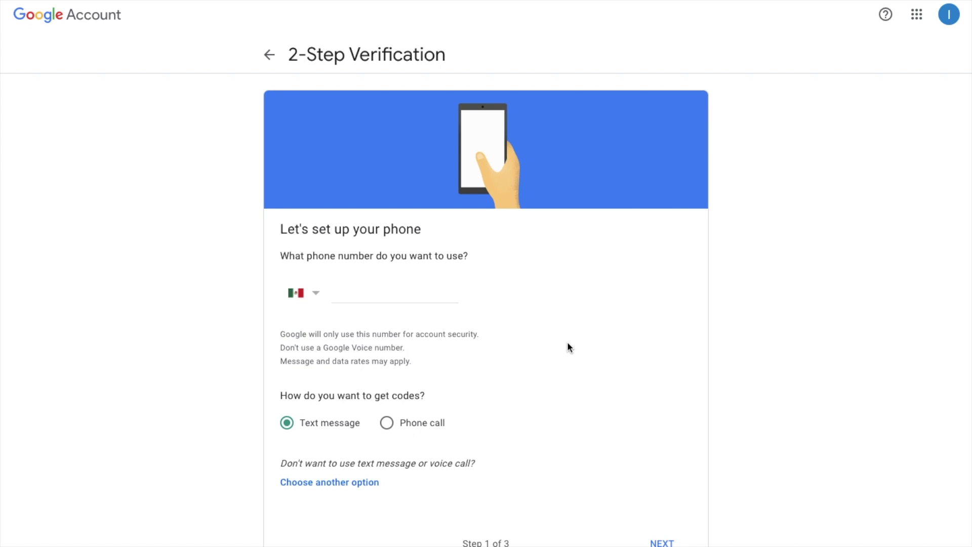
Step: Switch the 2-Step Verification method from phone to Security Key
{"action": "scroll", "coordinate": [568, 343], "scroll_direction": "down", "scroll_amount": 1}
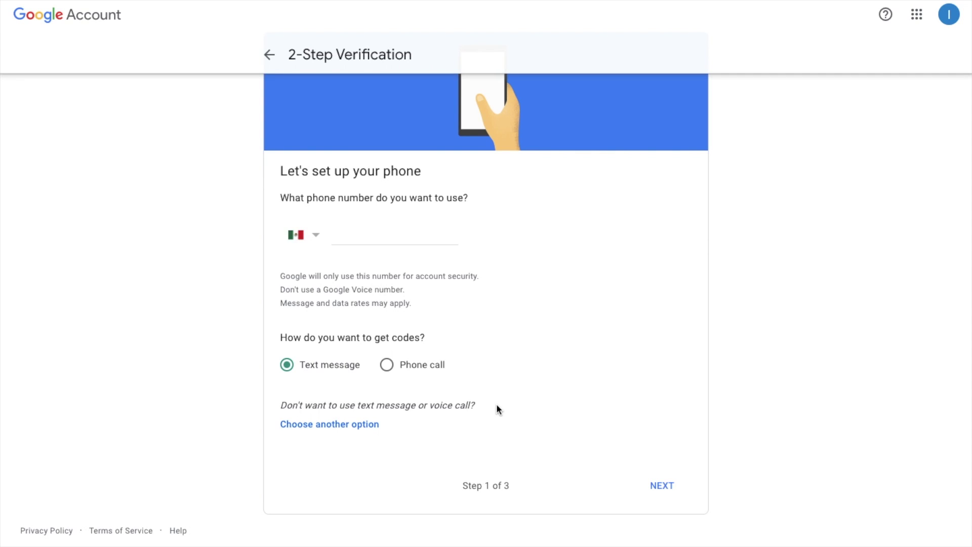
{"action": "left_click", "coordinate": [331, 430]}
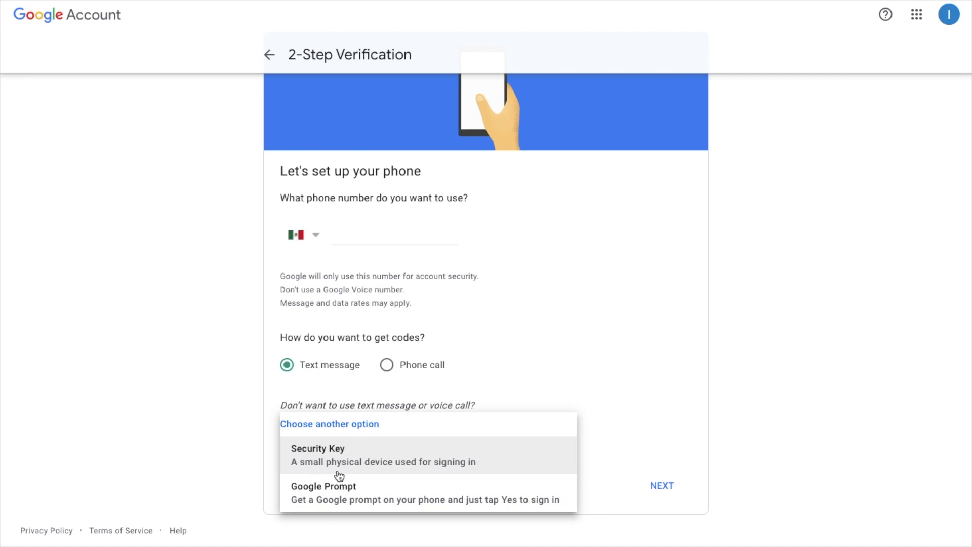
{"action": "left_click", "coordinate": [470, 462]}
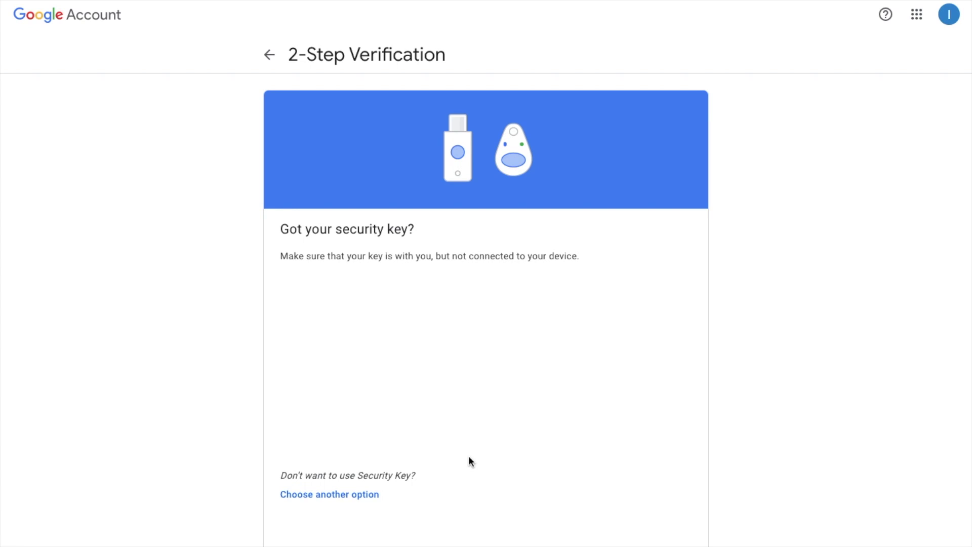
Step: Continue past 'Got your security key?' to the 'Register your Security Key' step
{"action": "scroll", "coordinate": [469, 455], "scroll_direction": "down", "scroll_amount": 2}
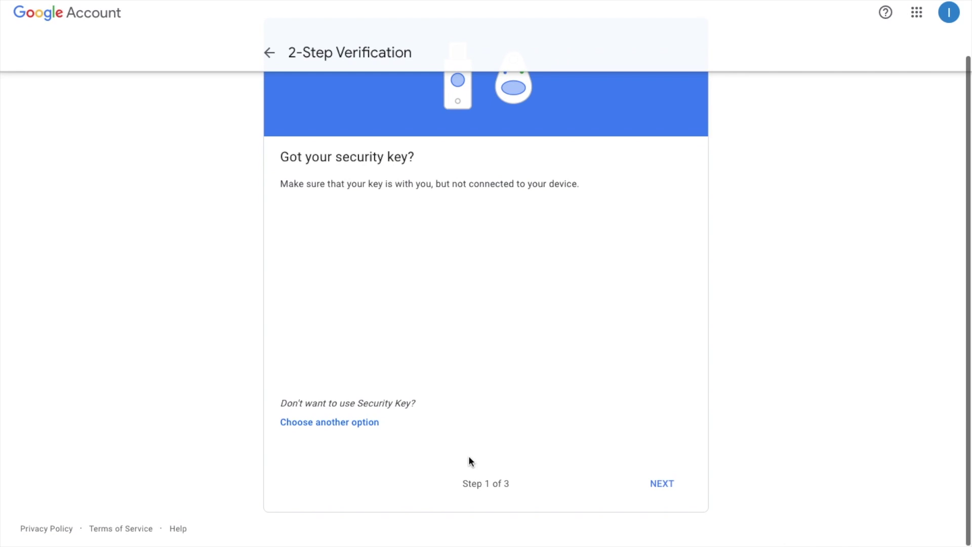
{"action": "left_click", "coordinate": [668, 490]}
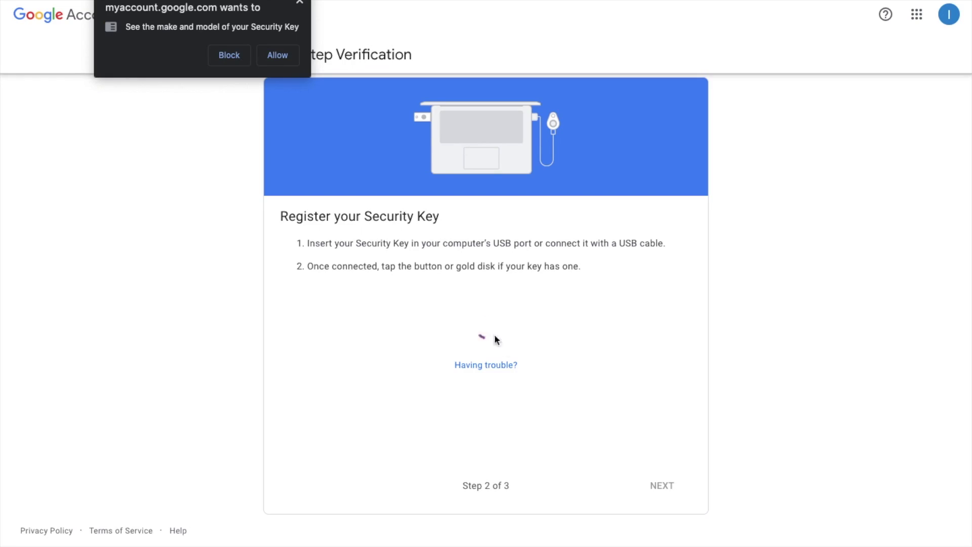
Step: Allow the site to read the key's model, name it 'Yubico 1', and finish registration
{"action": "left_click", "coordinate": [278, 55]}
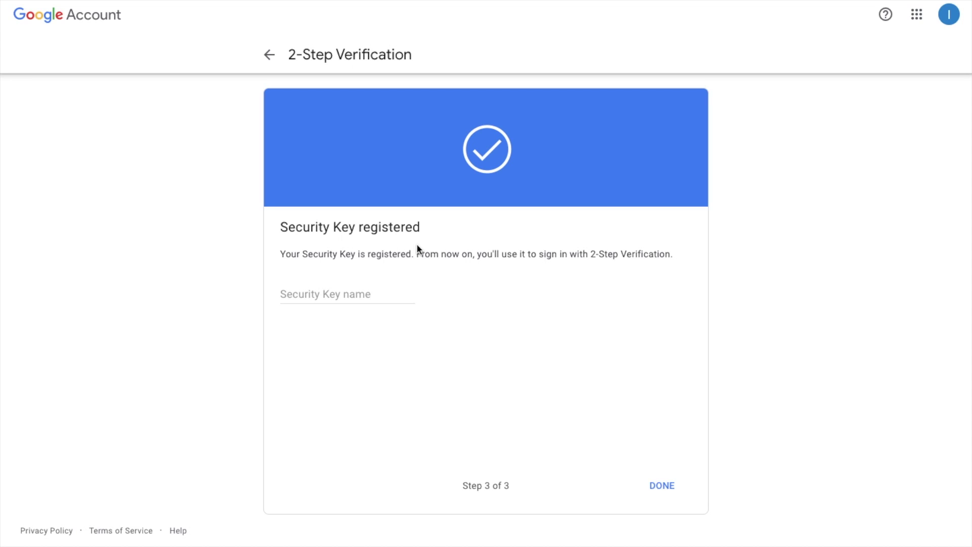
{"action": "left_click", "coordinate": [333, 294]}
{"action": "type", "text": "Yubioc"}
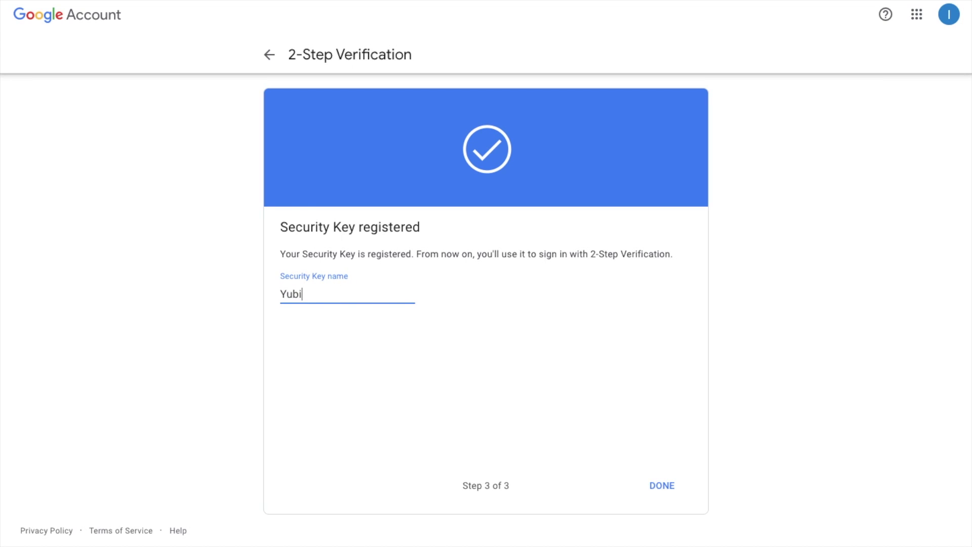
{"action": "key", "text": "BackSpace"}
{"action": "key", "text": "BackSpace"}
{"action": "type", "text": "co 1"}
{"action": "left_click", "coordinate": [663, 486]}
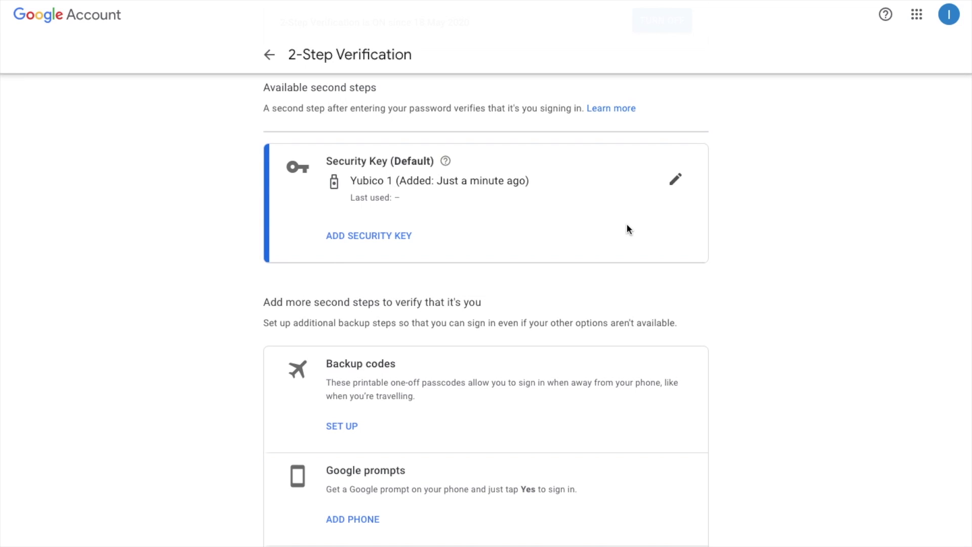
Step: Scroll to the Backup codes section and generate a set of backup codes
{"action": "scroll", "coordinate": [626, 229], "scroll_direction": "down", "scroll_amount": 3}
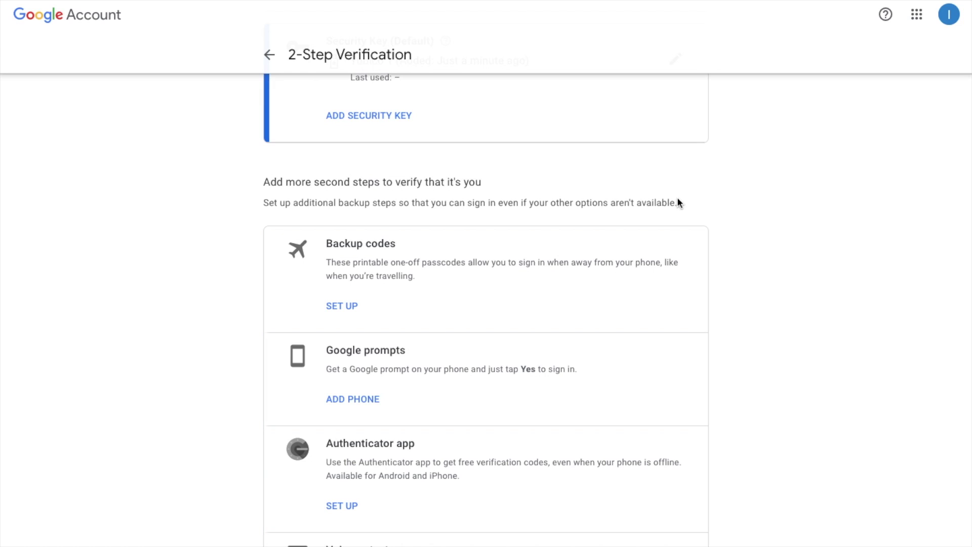
{"action": "left_click", "coordinate": [342, 308]}
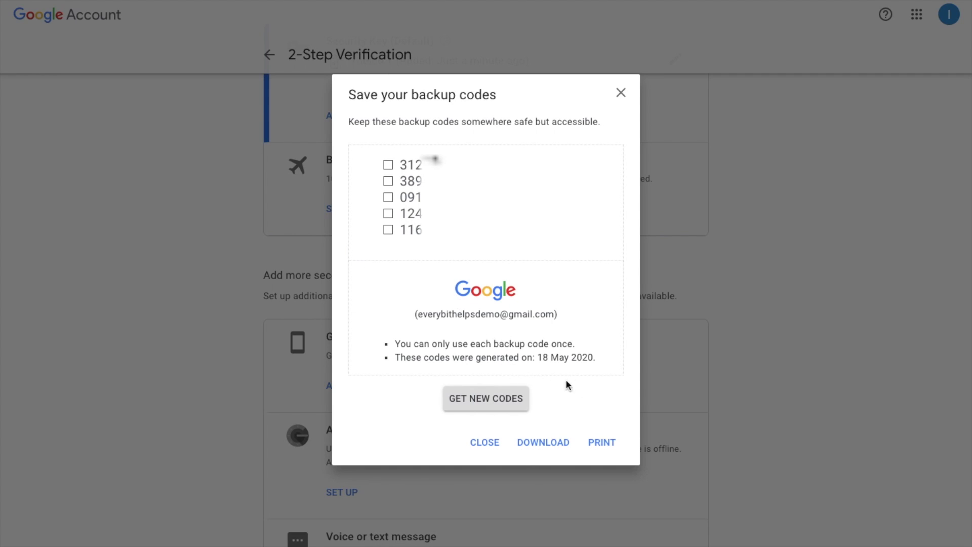
Step: Close the 'Save your backup codes' dialog
{"action": "left_click", "coordinate": [621, 96]}
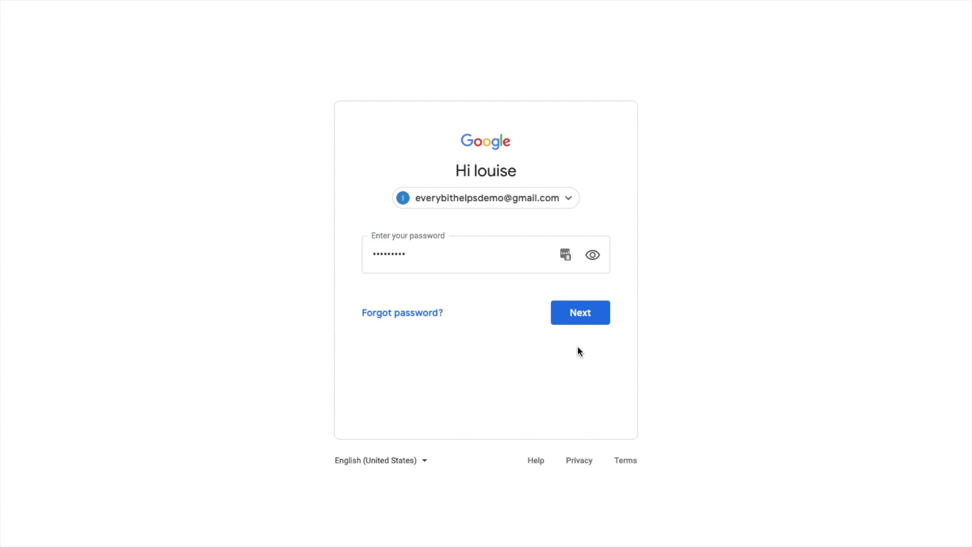
Step: Submit the account password to proceed to the security-key check
{"action": "left_click", "coordinate": [575, 320]}
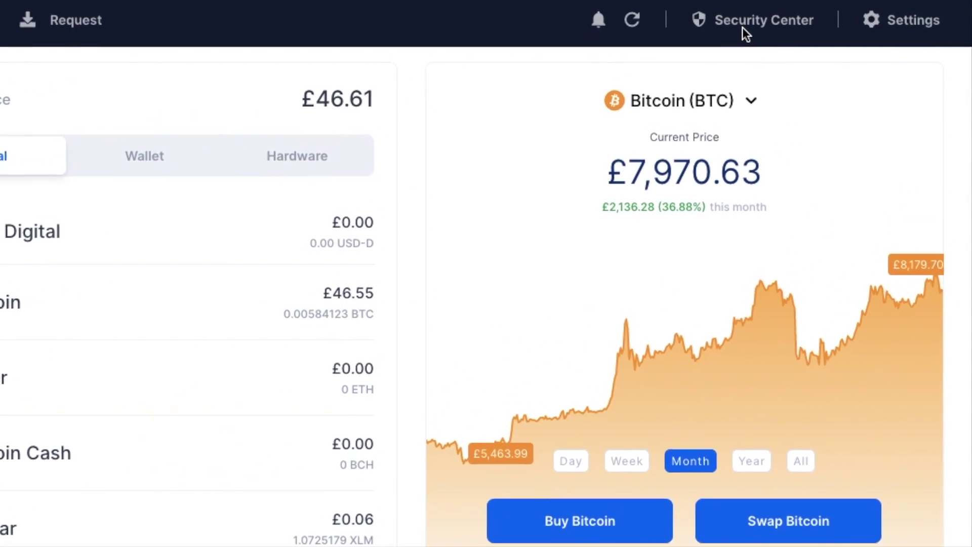
Step: Enable Two-Step Verification in Blockchain.com's Security Center and pick YubiKey as the method
{"action": "left_click", "coordinate": [775, 20]}
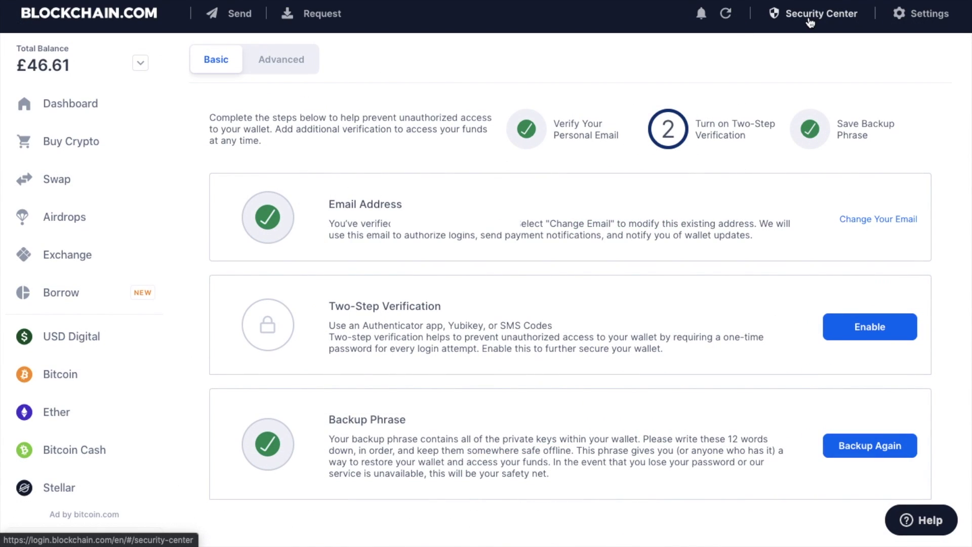
{"action": "left_click", "coordinate": [891, 333]}
{"action": "scroll", "coordinate": [889, 327], "scroll_direction": "down", "scroll_amount": 3}
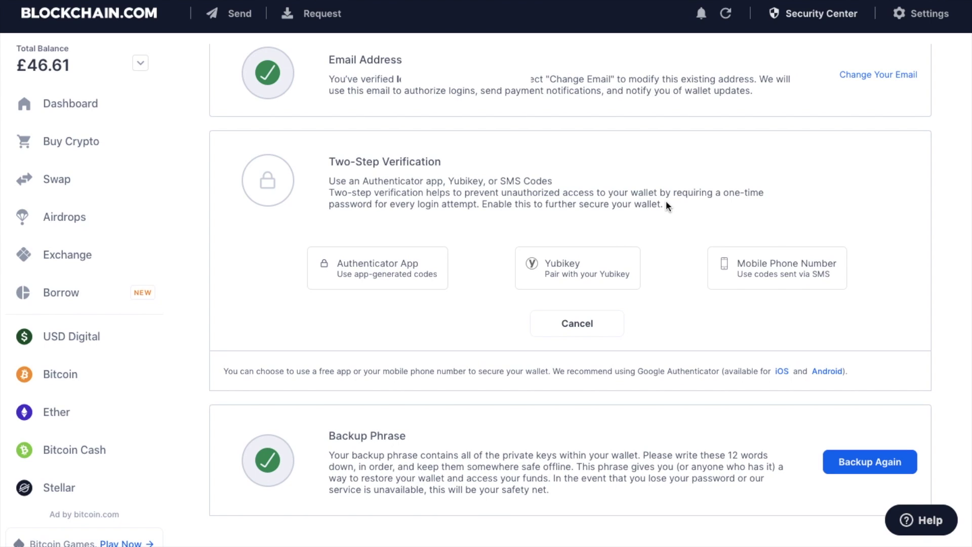
{"action": "left_click", "coordinate": [570, 287]}
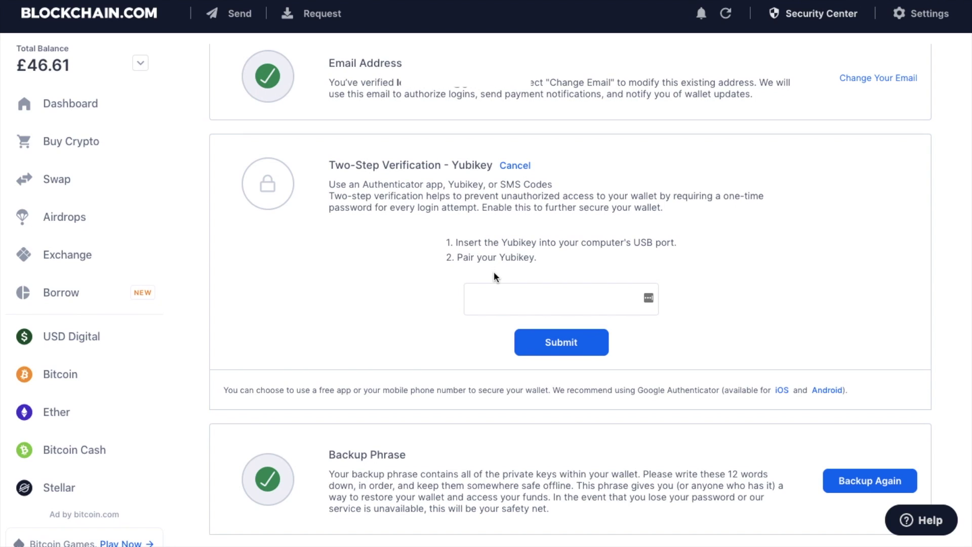
Step: Enter the YubiKey's generated code in the pairing field and submit it to activate two-step verification
{"action": "left_click", "coordinate": [495, 285]}
{"action": "type", "text": "••••••••••••••••••••••••••••••••••••••••••••"}
{"action": "key", "text": "Return"}
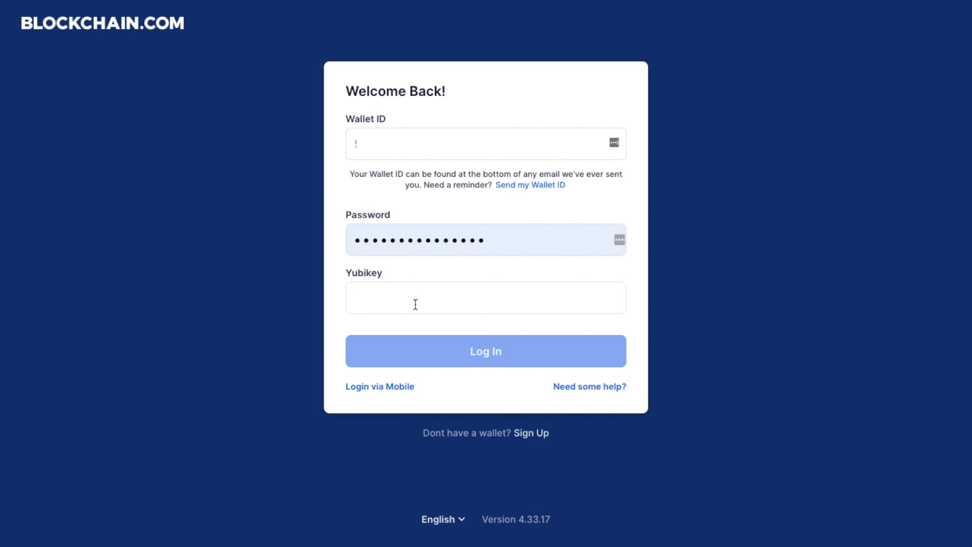
Step: Log back into Blockchain.com Wallet by entering the YubiKey code on the login page
{"action": "left_click", "coordinate": [374, 299]}
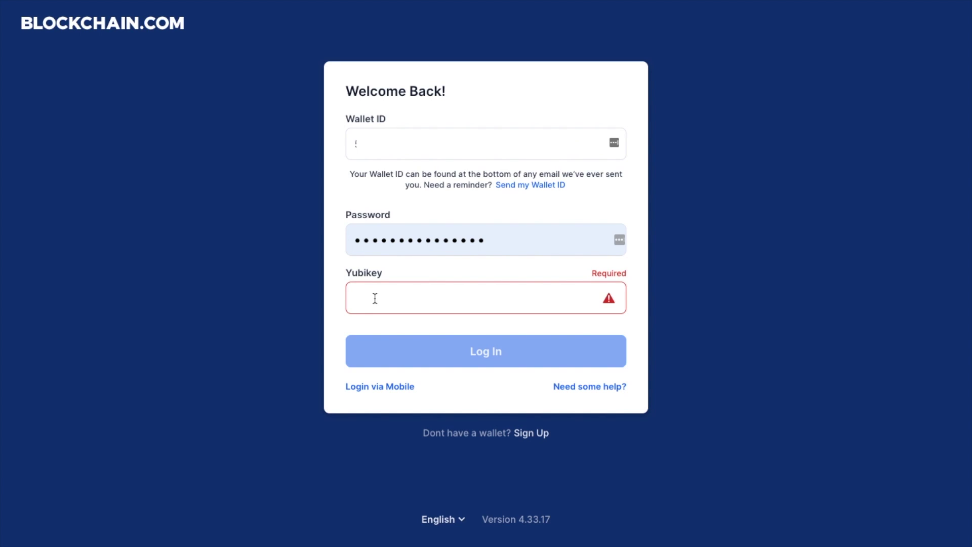
{"action": "type", "text": "••••••••••••••••••••••••••••••••••••••••••••"}
{"action": "key", "text": "Return"}
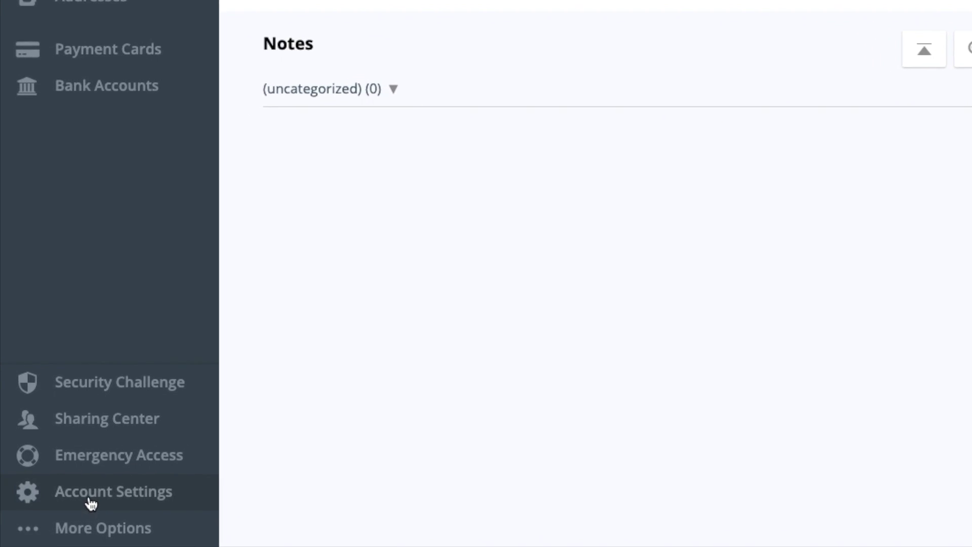
Step: Open LastPass Account Settings from the vault
{"action": "left_click", "coordinate": [74, 509]}
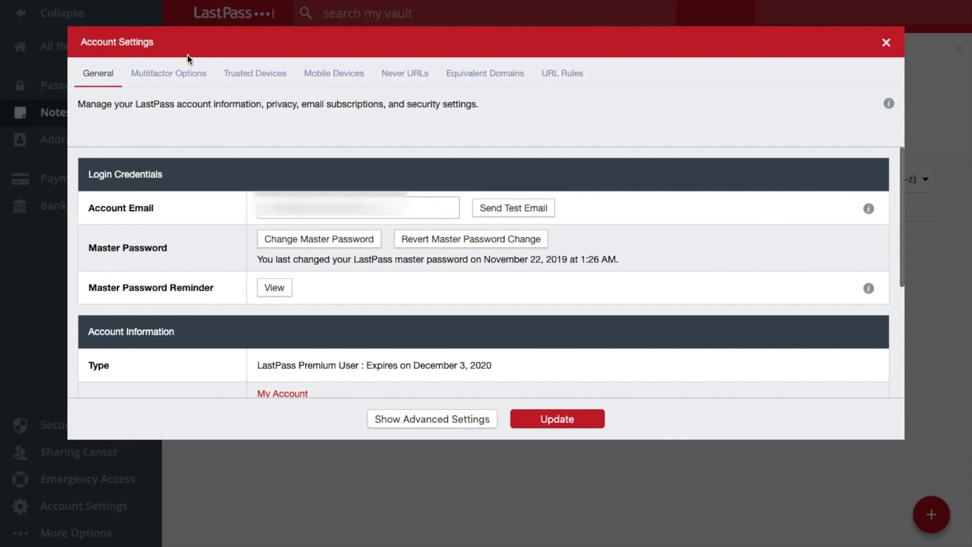
Step: Show the Multifactor Options tab and scroll down to the disabled Premium YubiKey row
{"action": "left_click", "coordinate": [186, 76]}
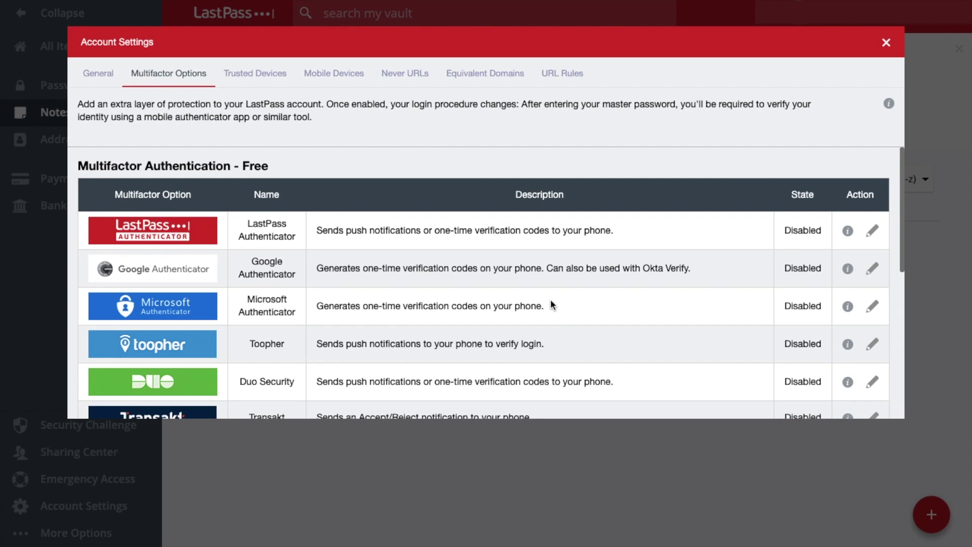
{"action": "scroll", "coordinate": [551, 298], "scroll_direction": "down", "scroll_amount": 3}
{"action": "scroll", "coordinate": [551, 298], "scroll_direction": "down", "scroll_amount": 4}
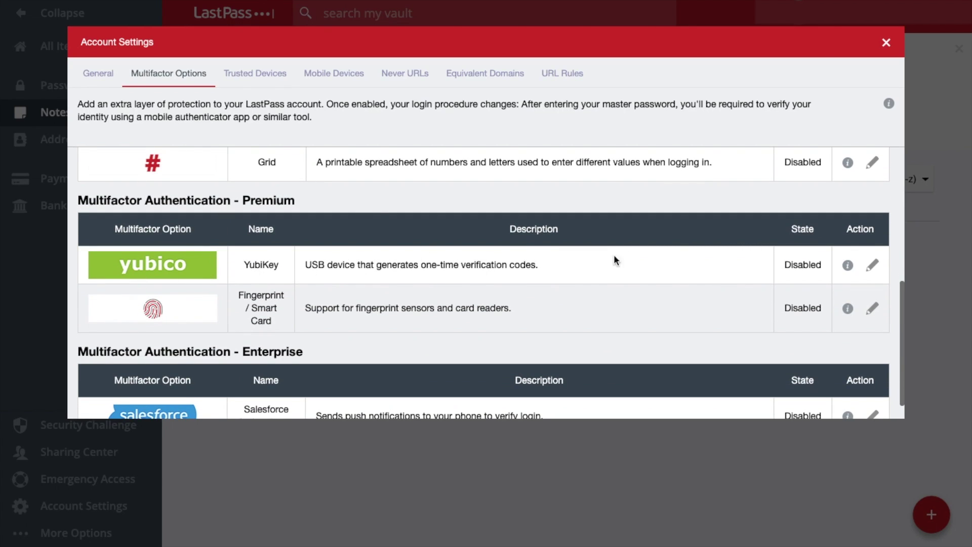
Step: Set YubiKey authentication's Enabled option to Yes and view the YubiKey #1 pairing note
{"action": "left_click", "coordinate": [873, 269]}
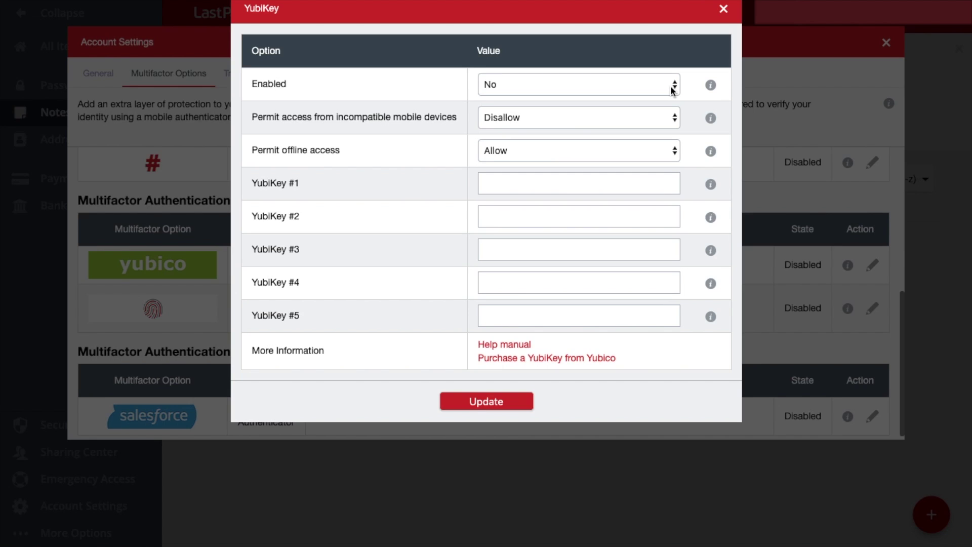
{"action": "left_click", "coordinate": [673, 90]}
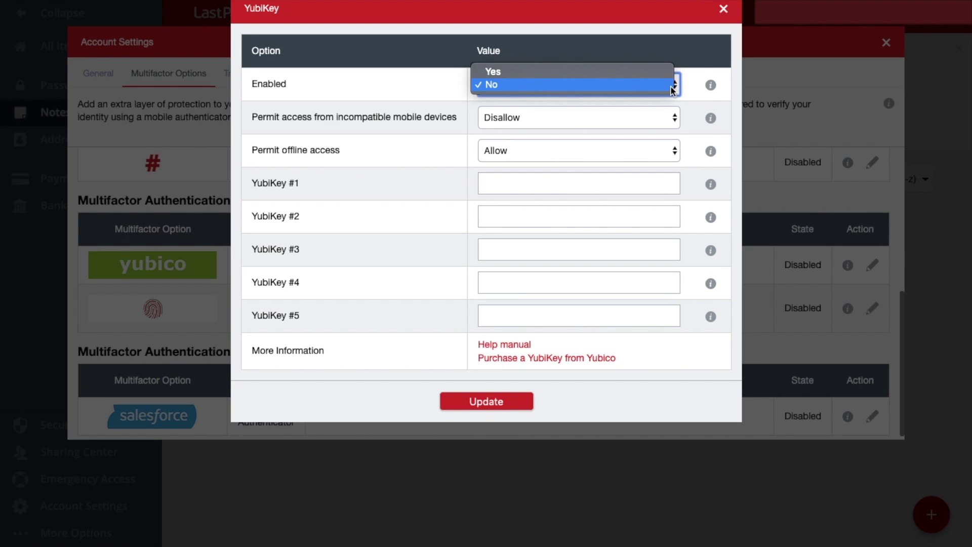
{"action": "left_click", "coordinate": [646, 76]}
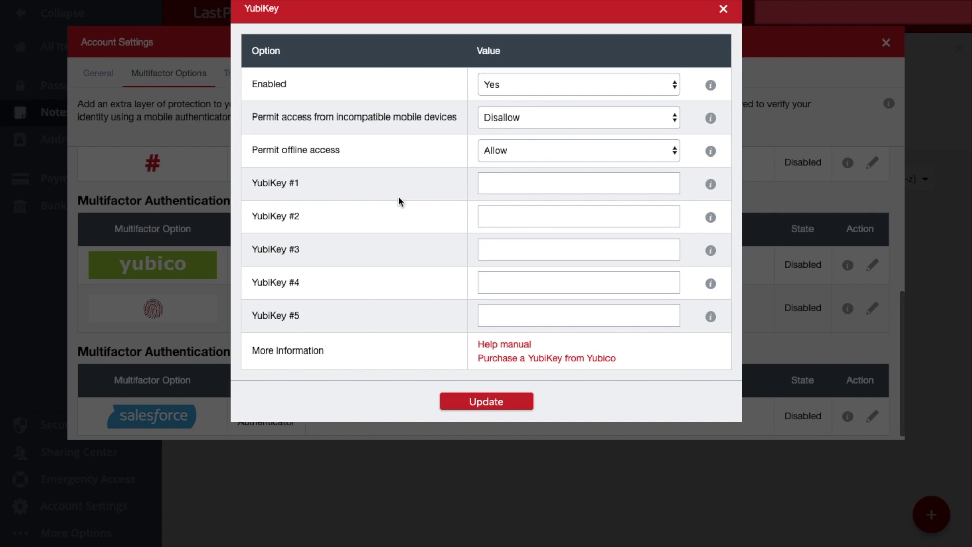
{"action": "left_click", "coordinate": [711, 185]}
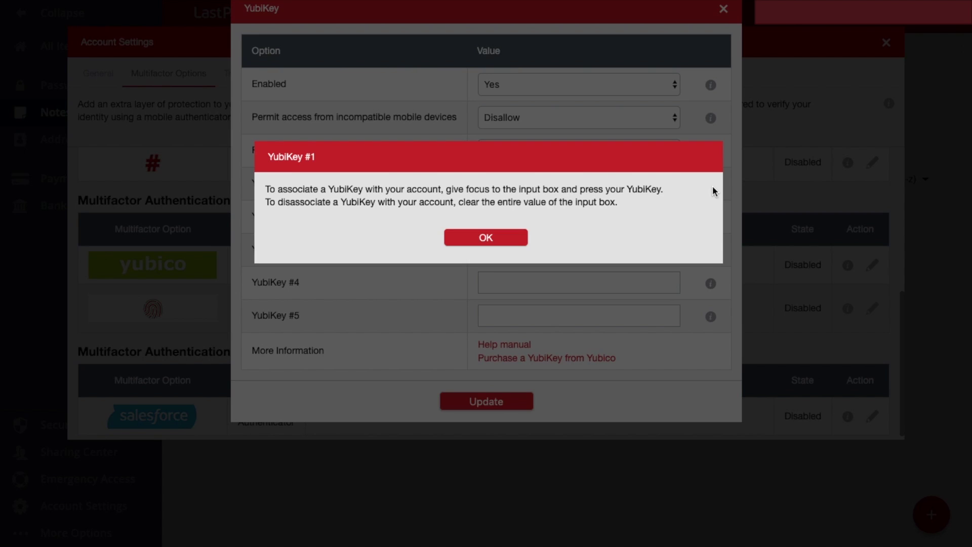
Step: Register the YubiKey's code in the YubiKey #1 slot and save with Update
{"action": "left_click", "coordinate": [487, 239]}
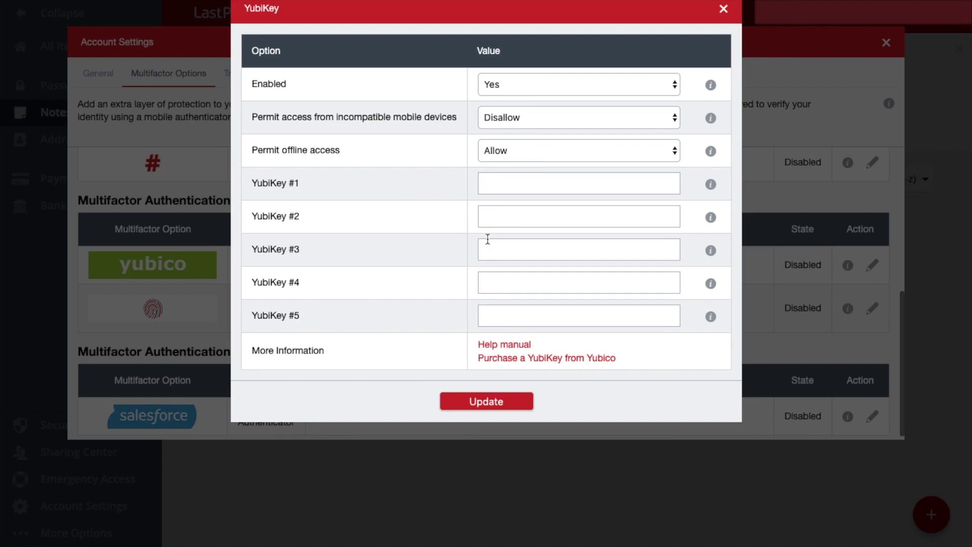
{"action": "left_click", "coordinate": [497, 183]}
{"action": "type", "text": "cccccccccccccccccccccccccccccccccccccccccccc"}
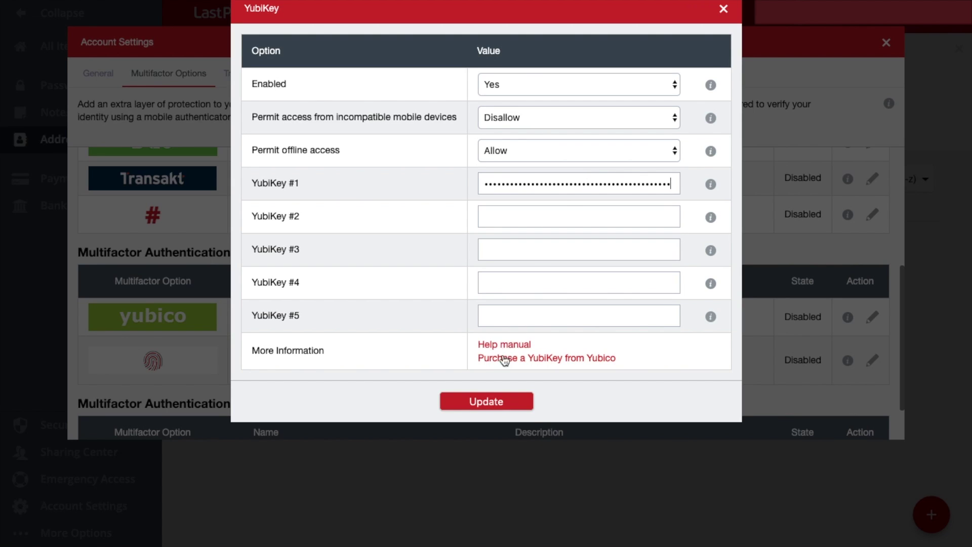
{"action": "left_click", "coordinate": [487, 402]}
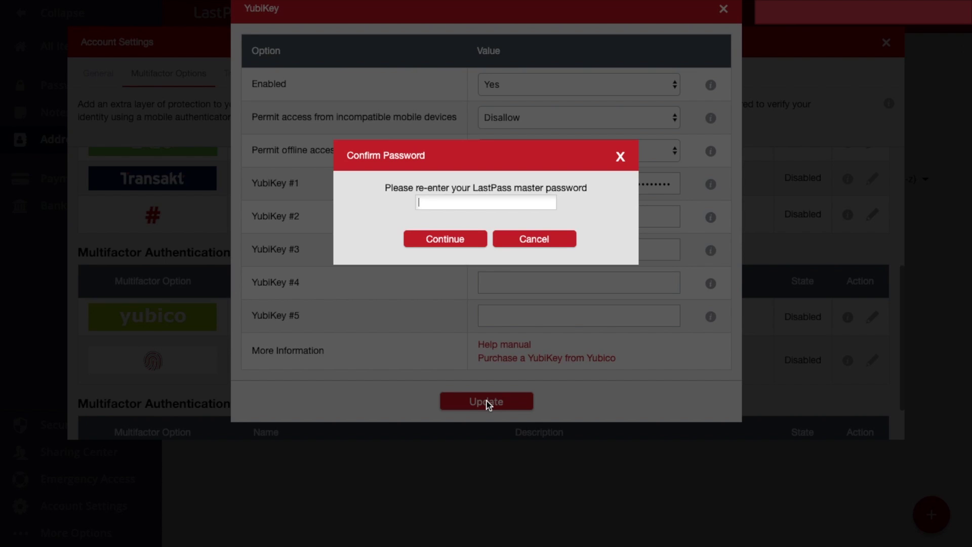
Step: Confirm the master password, acknowledge the YubiKey notice, and close the YubiKey settings
{"action": "key", "text": "super+v"}
{"action": "left_click", "coordinate": [432, 249]}
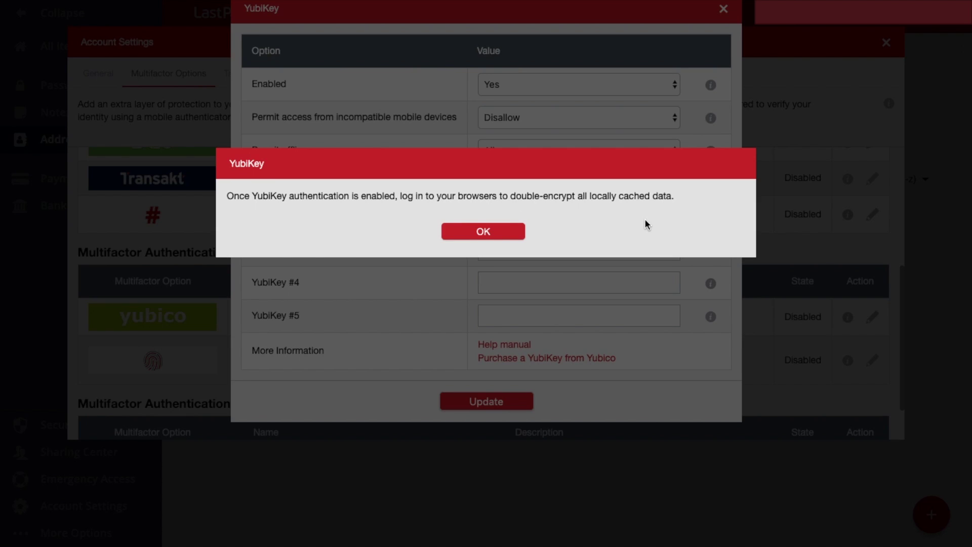
{"action": "left_click", "coordinate": [493, 231]}
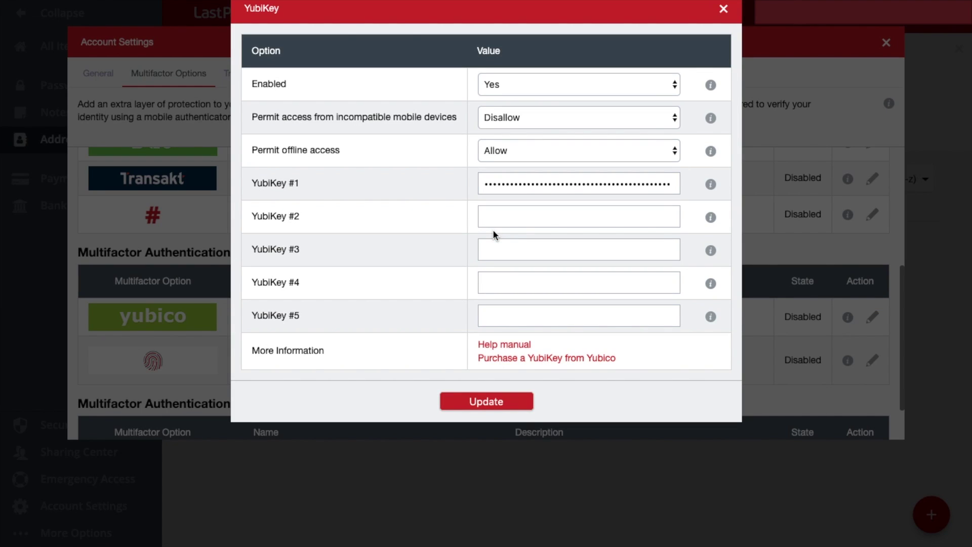
{"action": "left_click", "coordinate": [723, 9]}
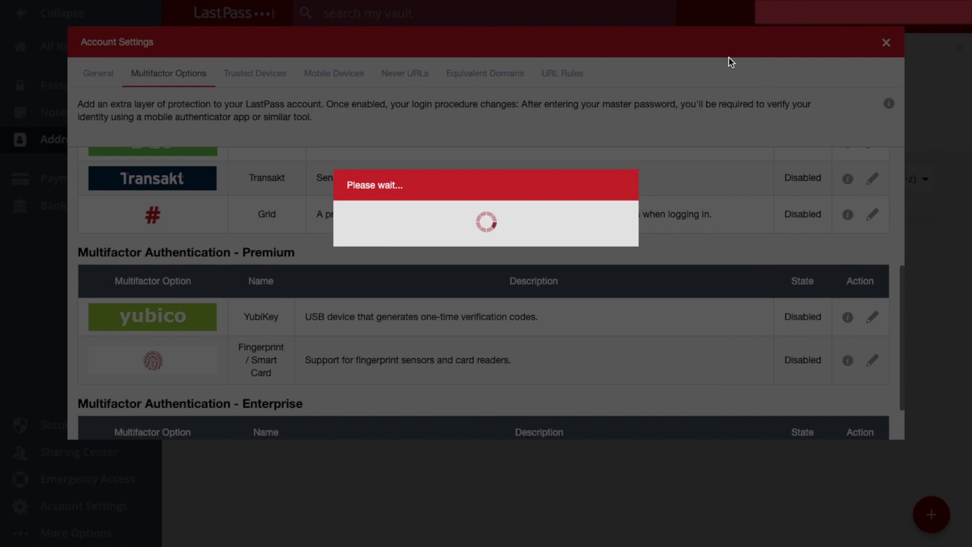